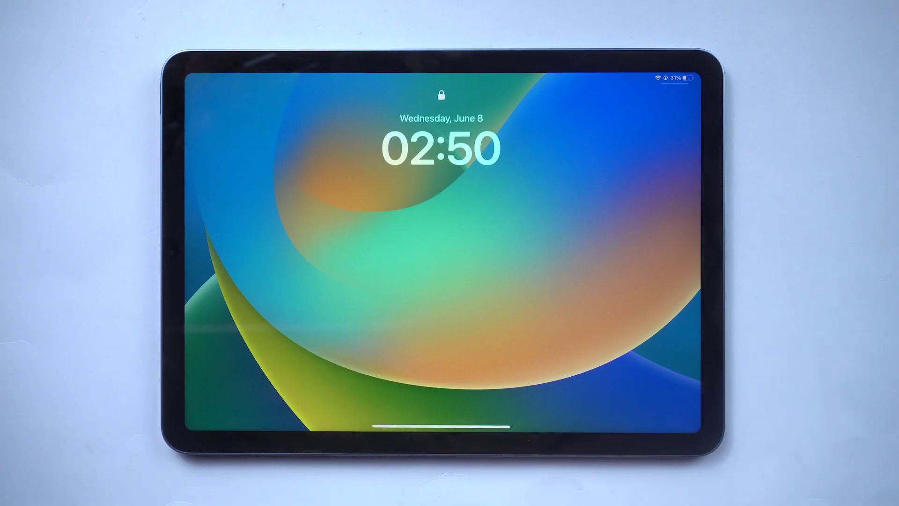
Step: Unlock the iPad by entering the device passcode on the lock screen
{"action": "left_click_drag", "start_coordinate": [451, 423], "coordinate": [501, 323]}
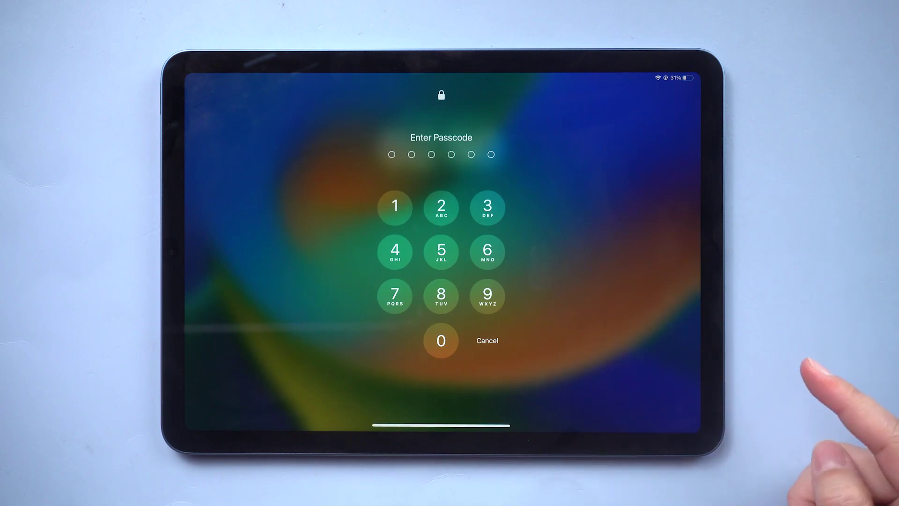
{"action": "left_click", "coordinate": [441, 207]}
{"action": "left_click", "coordinate": [441, 208]}
{"action": "left_click", "coordinate": [441, 251]}
{"action": "left_click", "coordinate": [440, 251]}
{"action": "left_click", "coordinate": [441, 252]}
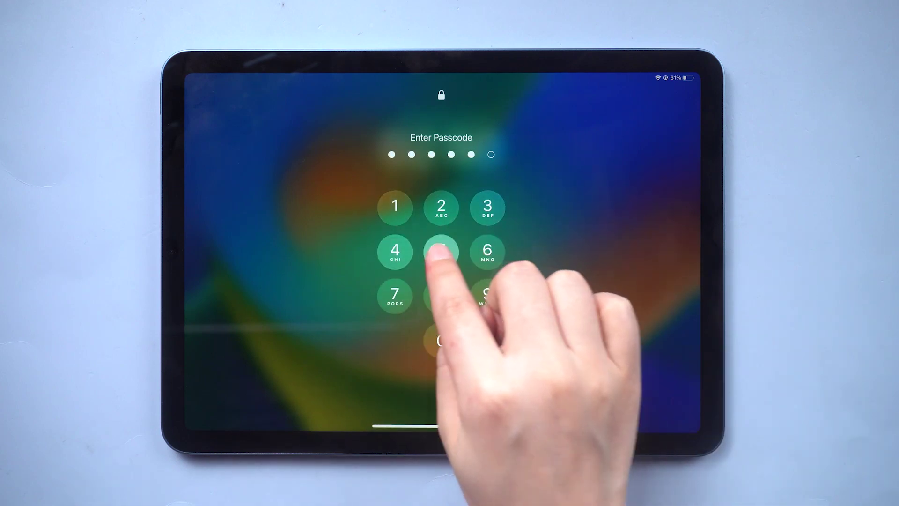
{"action": "left_click", "coordinate": [487, 252]}
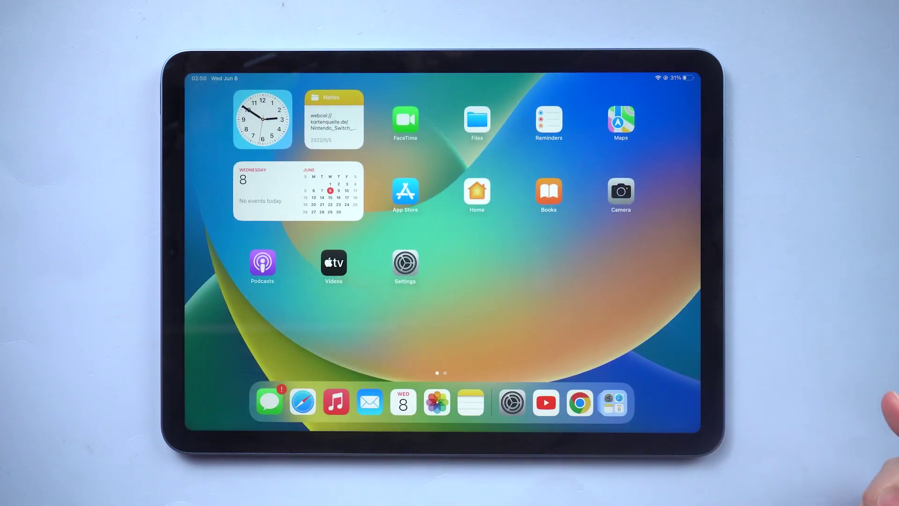
Step: Check the installed iPadOS version in the iPad's About information in Settings
{"action": "left_click", "coordinate": [405, 263]}
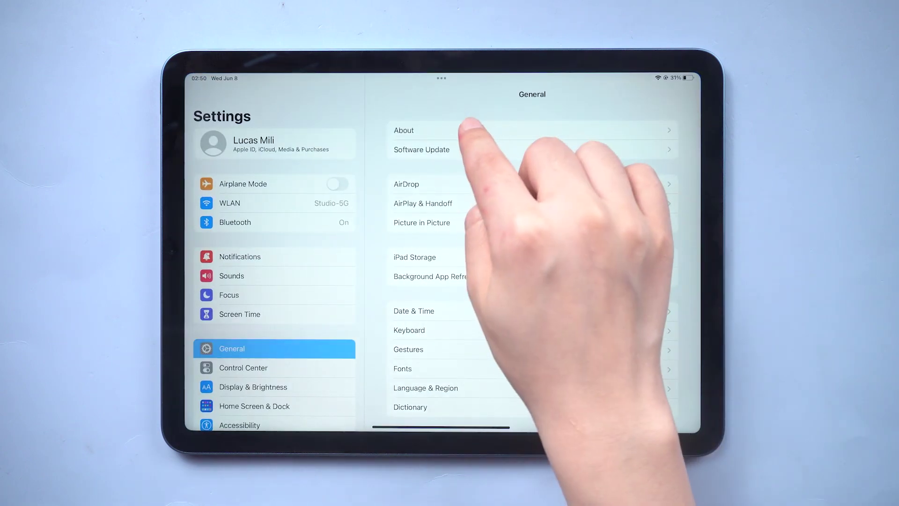
{"action": "left_click", "coordinate": [463, 130]}
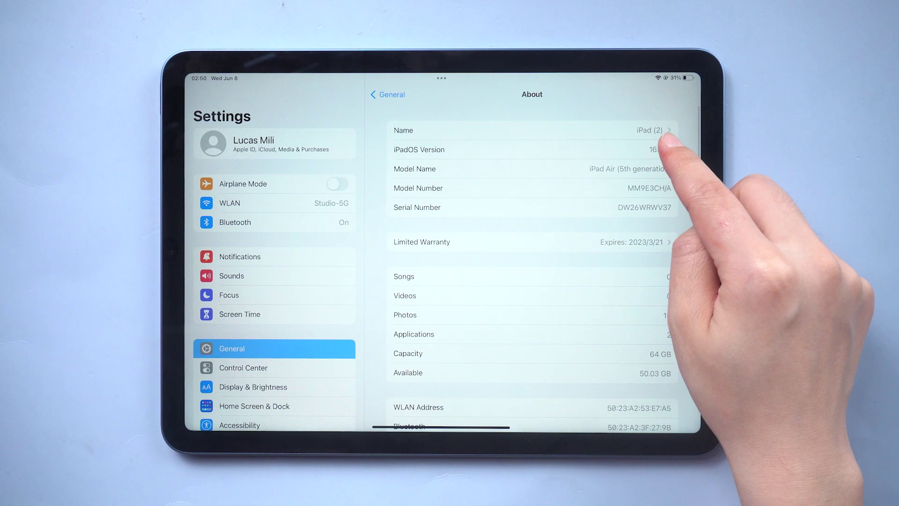
{"action": "left_click", "coordinate": [658, 149]}
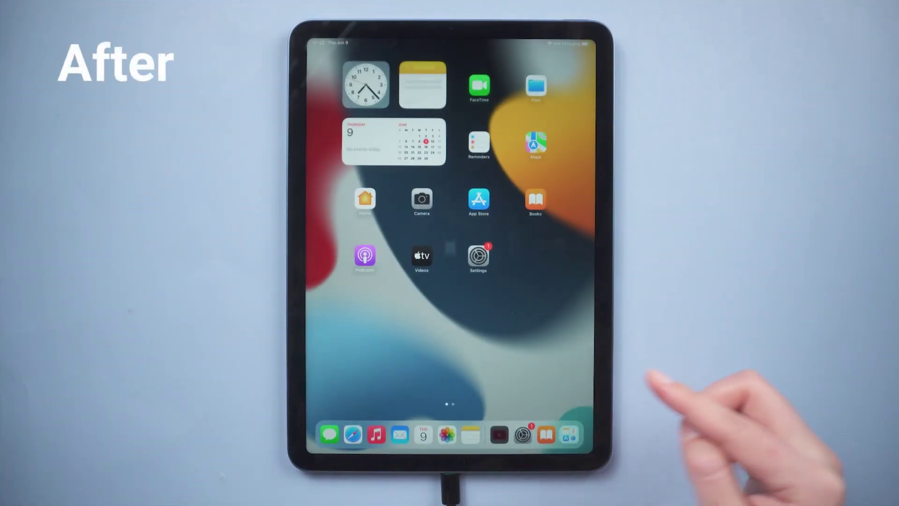
{"action": "left_click_drag", "start_coordinate": [571, 393], "coordinate": [464, 424]}
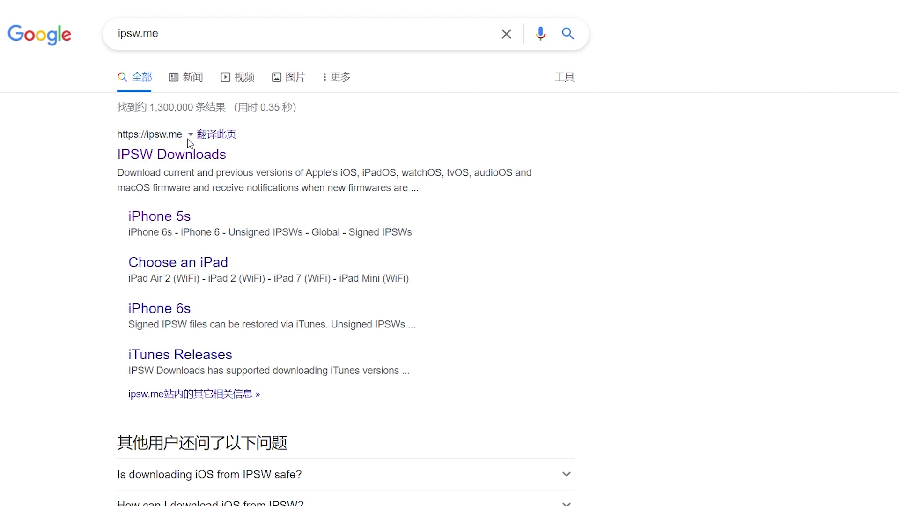
Step: Open the IPSW Downloads site (ipsw.me) in the browser and show the firmware list for iPad Air 5 (WiFi)
{"action": "left_click", "coordinate": [170, 137]}
{"action": "scroll", "coordinate": [839, 314], "scroll_direction": "down", "scroll_amount": 4}
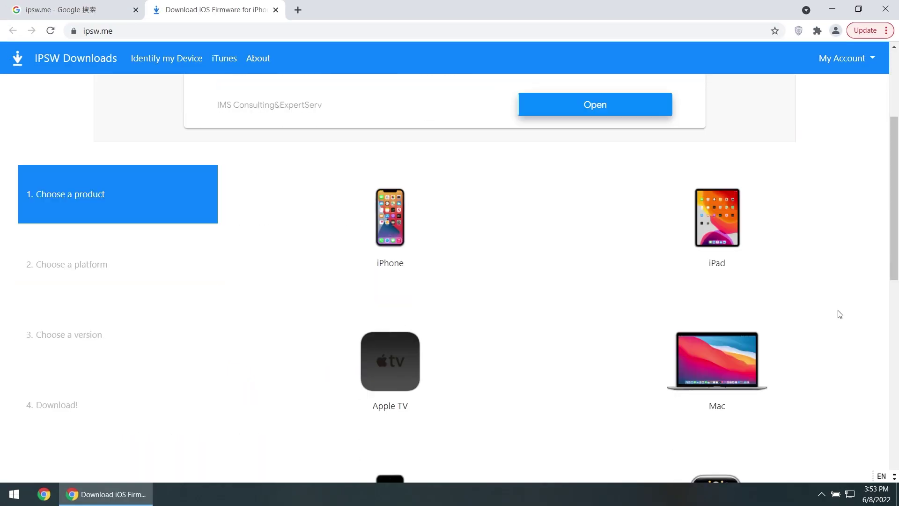
{"action": "left_click", "coordinate": [741, 246]}
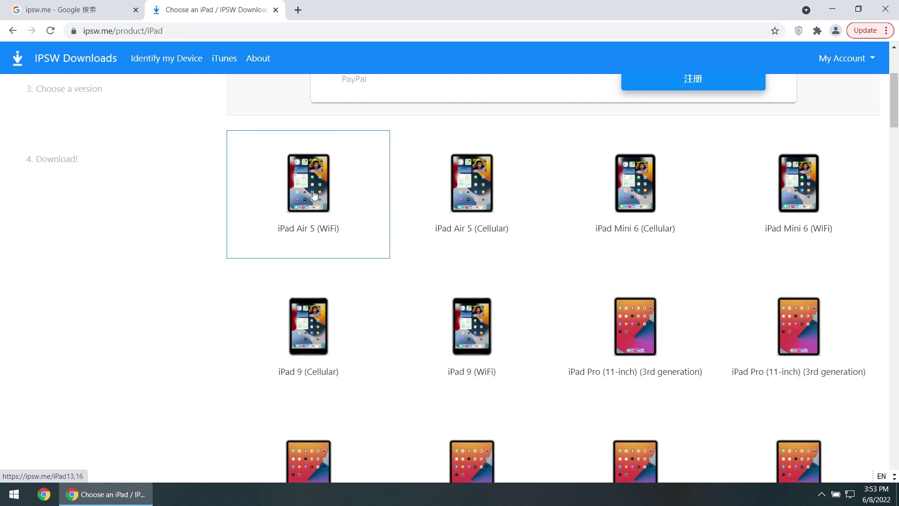
{"action": "left_click", "coordinate": [314, 196]}
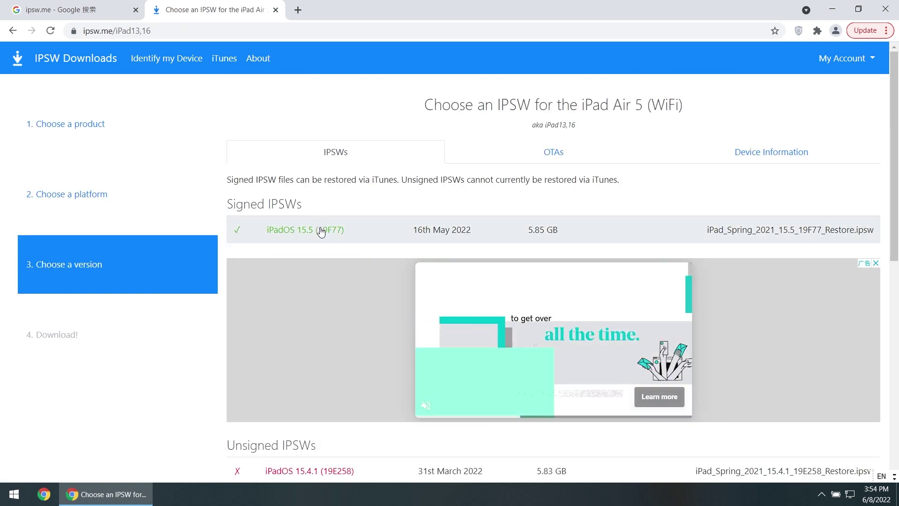
Step: Download the signed iPadOS 15.5 (19F77) firmware file for the iPad Air 5 (WiFi)
{"action": "left_click", "coordinate": [321, 231]}
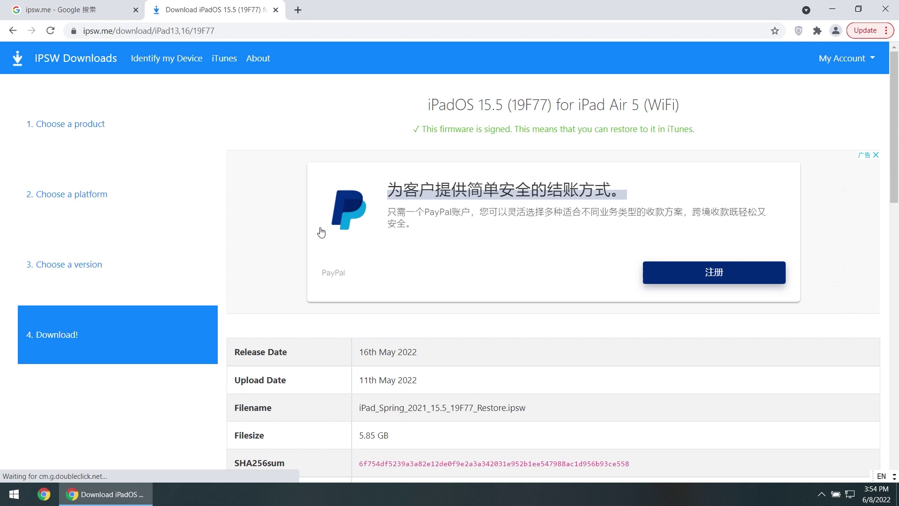
{"action": "scroll", "coordinate": [321, 233], "scroll_direction": "down", "scroll_amount": 5}
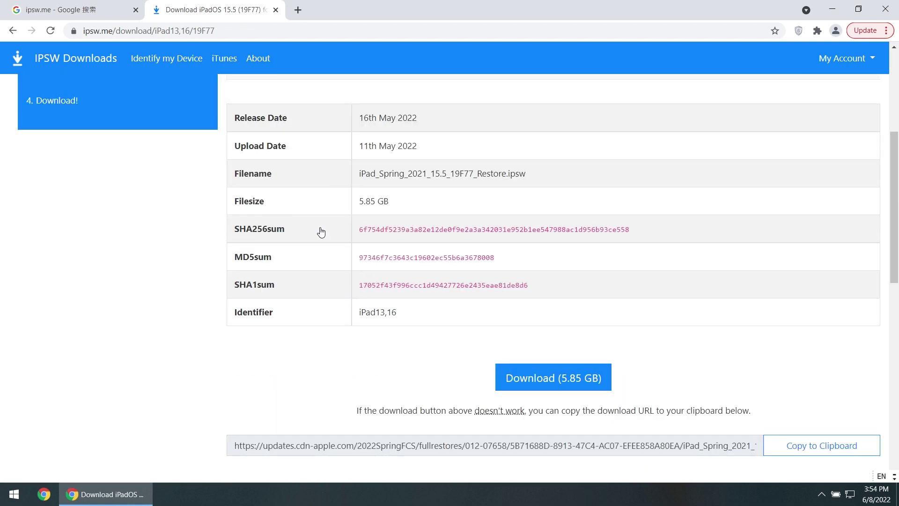
{"action": "left_click", "coordinate": [563, 379]}
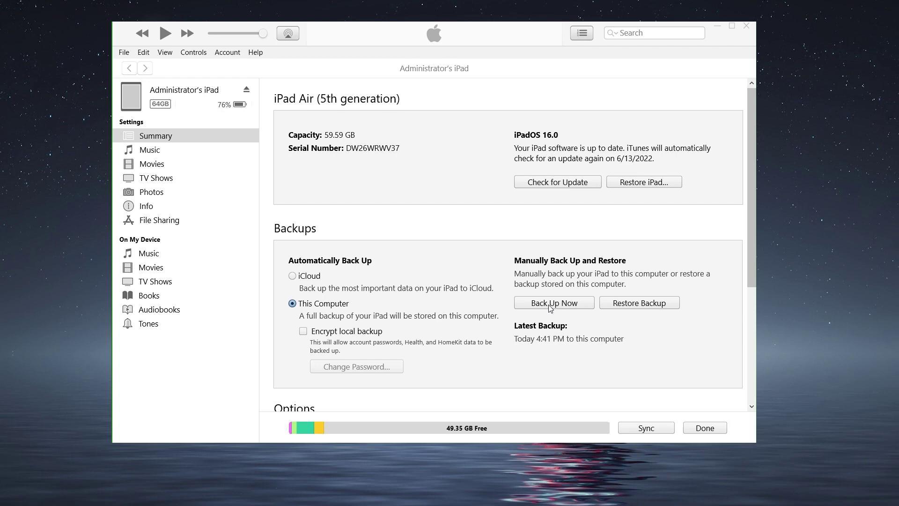
Step: Switch to iTunes and manually back up the connected iPad to this computer
{"action": "left_click", "coordinate": [549, 303]}
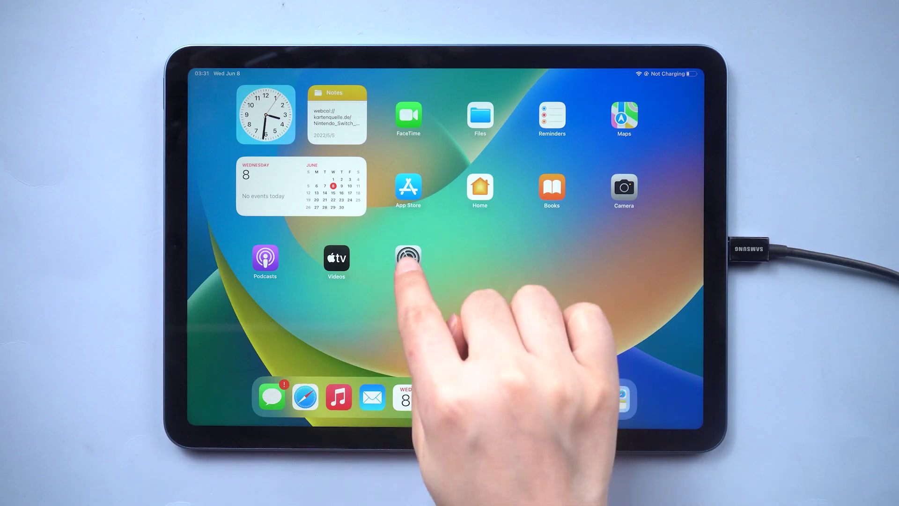
Step: Turn off Find My iPad in the iPad's Apple ID settings, authorizing it with the Apple ID password
{"action": "left_click", "coordinate": [407, 258]}
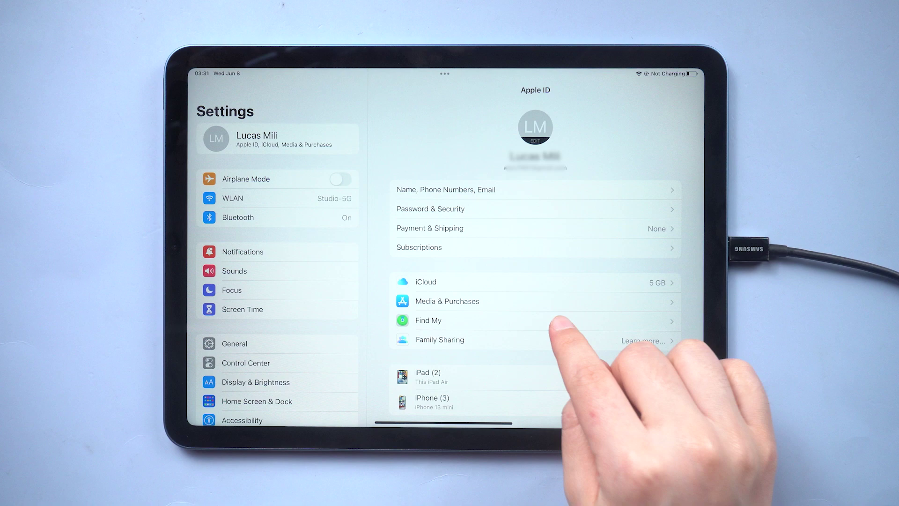
{"action": "left_click", "coordinate": [557, 321]}
{"action": "left_click", "coordinate": [670, 122]}
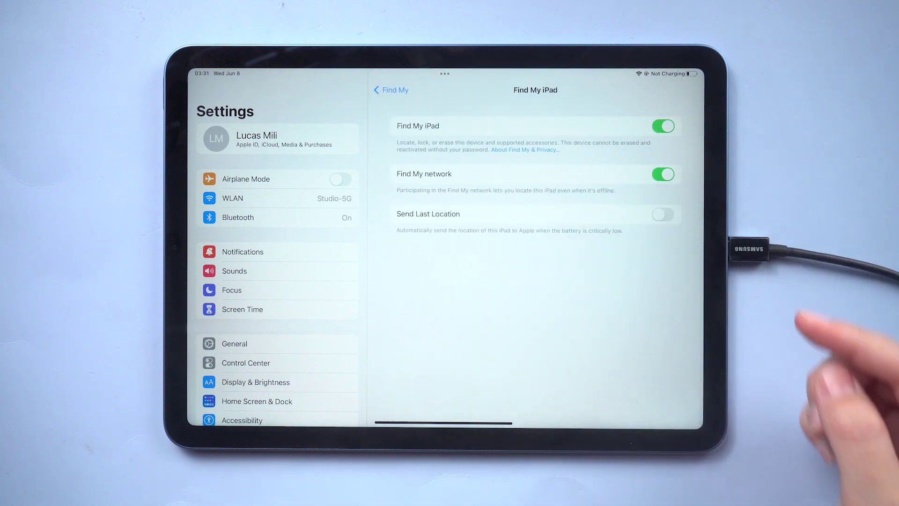
{"action": "left_click", "coordinate": [663, 125]}
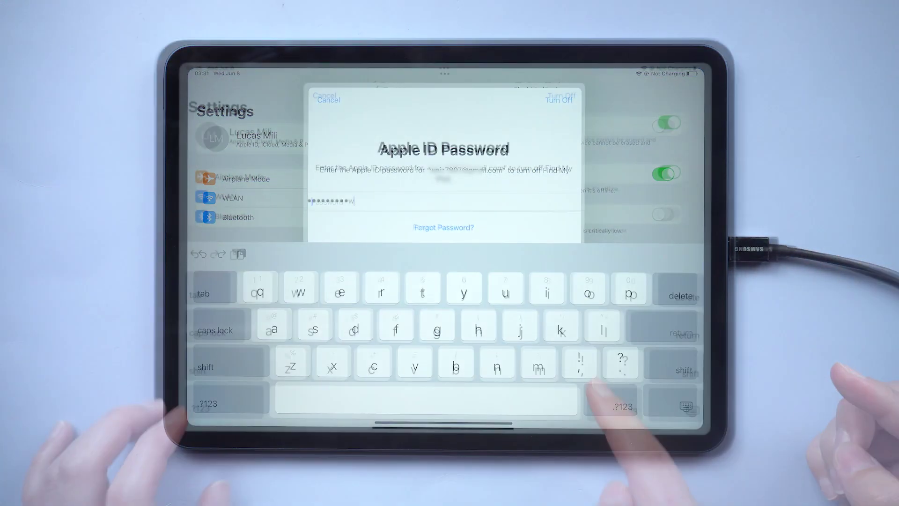
{"action": "type", "text": "w"}
{"action": "left_click", "coordinate": [561, 93]}
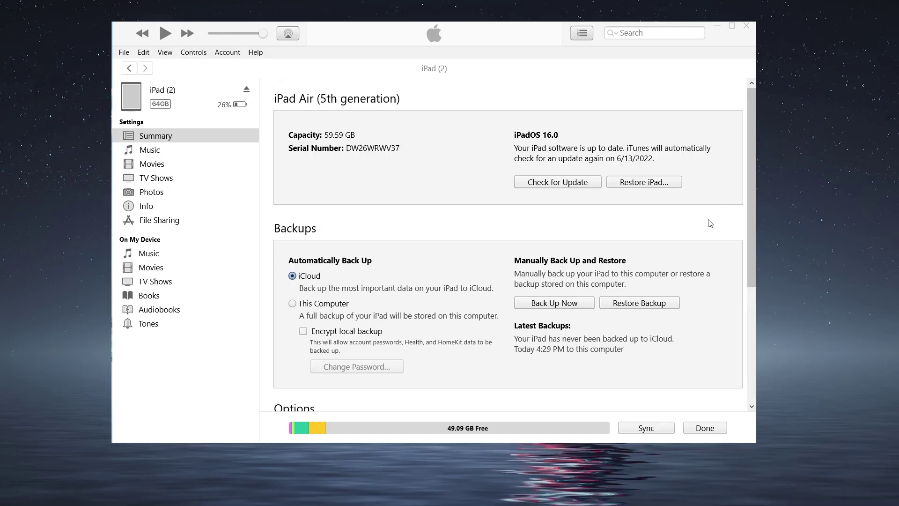
Step: Restore the iPad in iTunes from the local firmware file iPad_Spring_2021_15.5_19F77_Restore in Downloads and confirm the erase
{"action": "left_click", "coordinate": [650, 182], "text": "shift"}
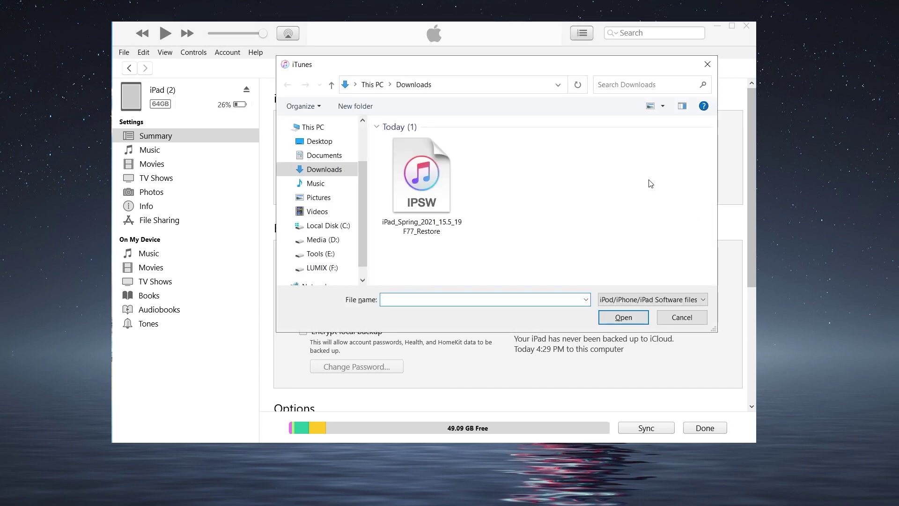
{"action": "left_click", "coordinate": [440, 209]}
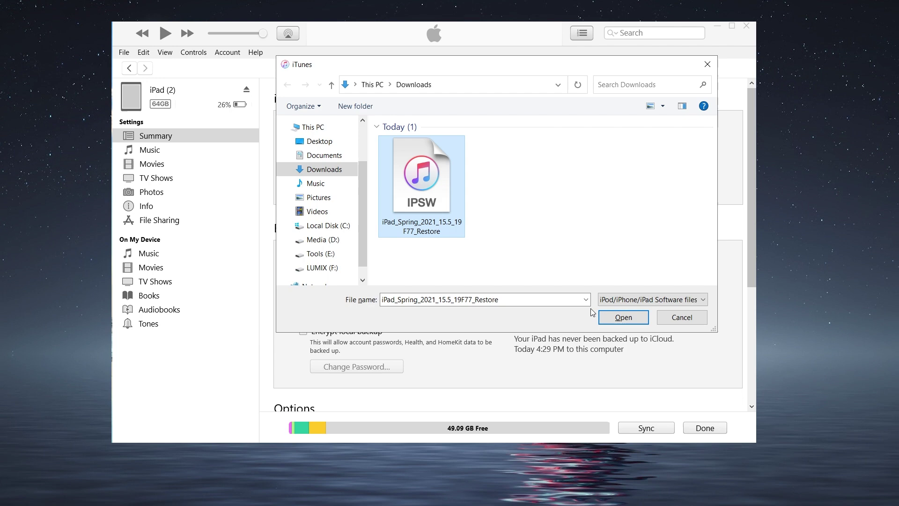
{"action": "left_click", "coordinate": [611, 317]}
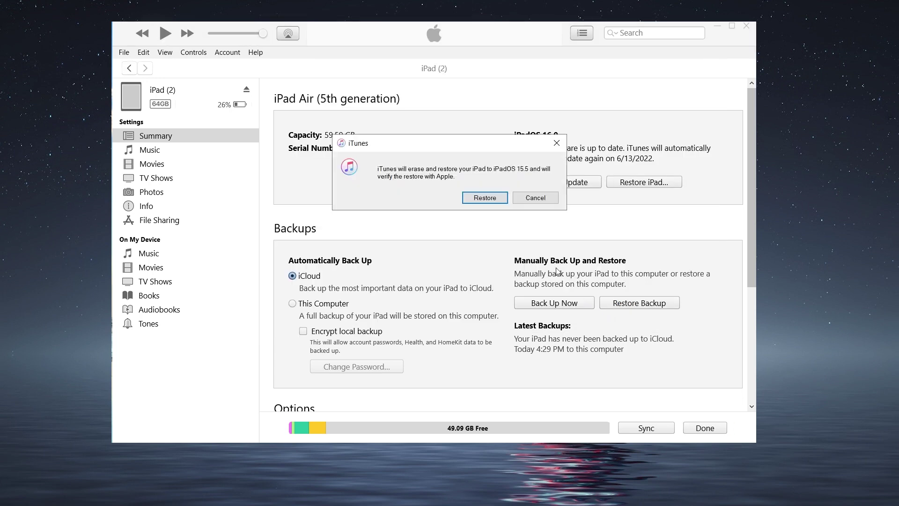
{"action": "left_click", "coordinate": [484, 198]}
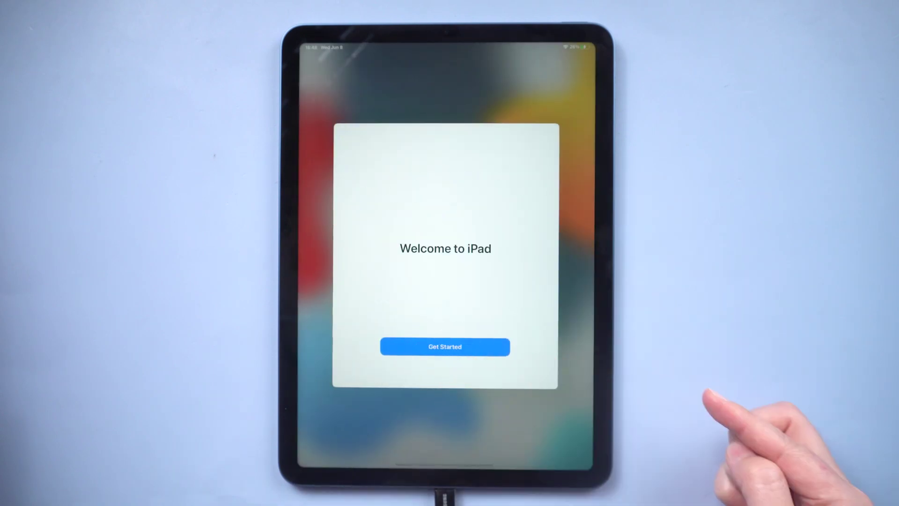
Step: Finish the iPad's welcome setup and look through its home screen pages
{"action": "left_click", "coordinate": [487, 347]}
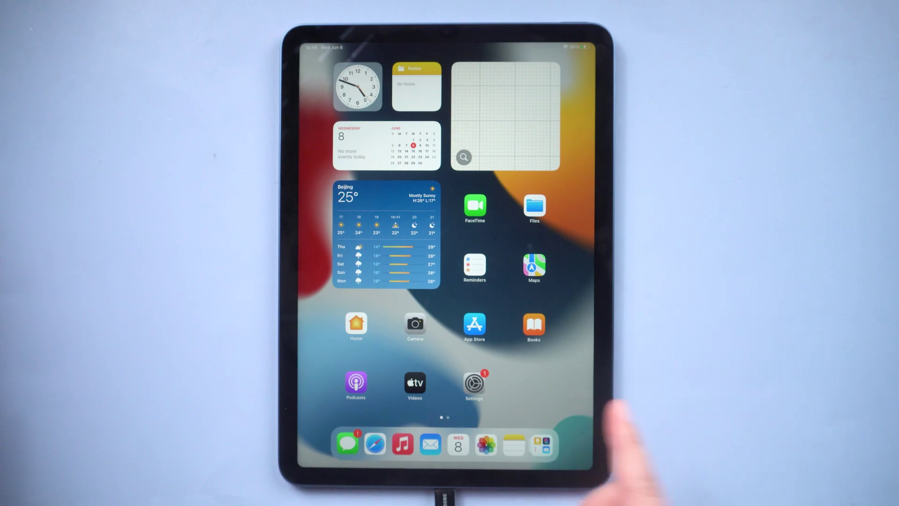
{"action": "left_click_drag", "start_coordinate": [590, 430], "coordinate": [370, 466]}
{"action": "left_click_drag", "start_coordinate": [462, 412], "coordinate": [582, 441]}
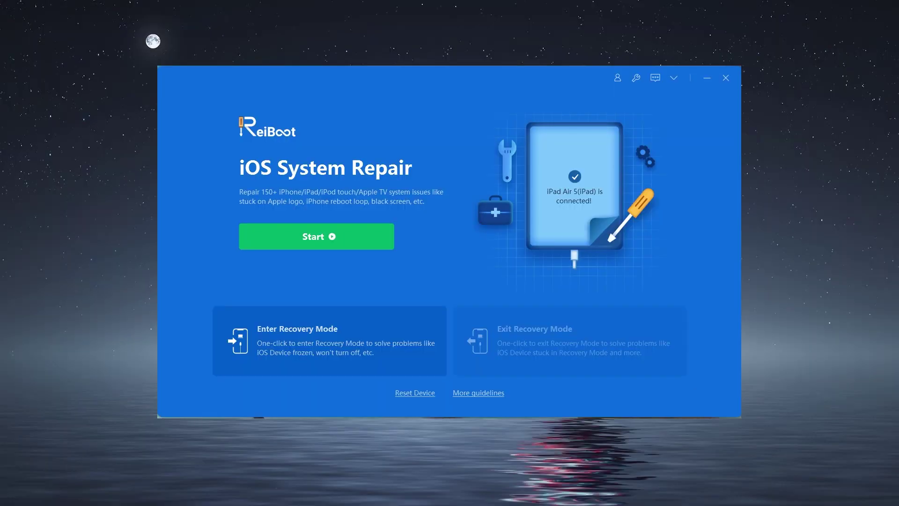
Step: In ReiBoot, choose Factory Reset for the device and import the local firmware iPad_Spring_2021_15.5_19F77_Restore from Downloads
{"action": "left_click", "coordinate": [412, 396]}
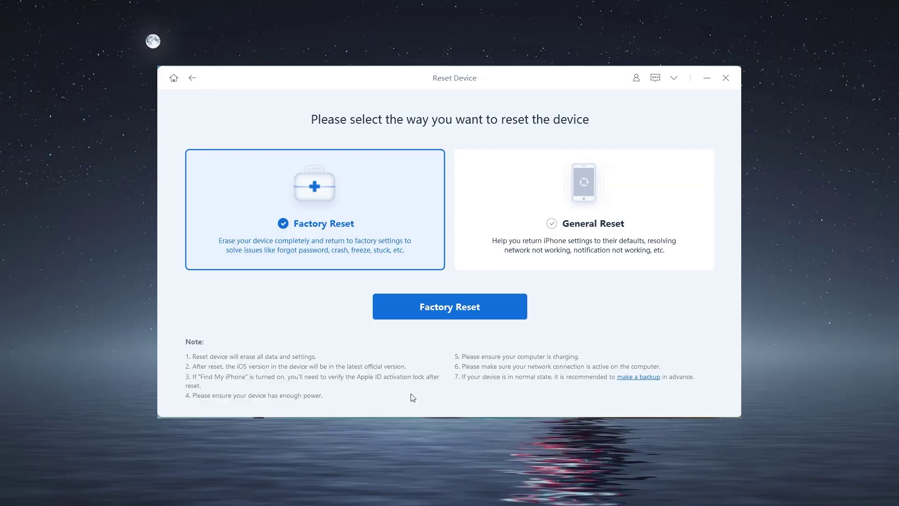
{"action": "left_click", "coordinate": [487, 313]}
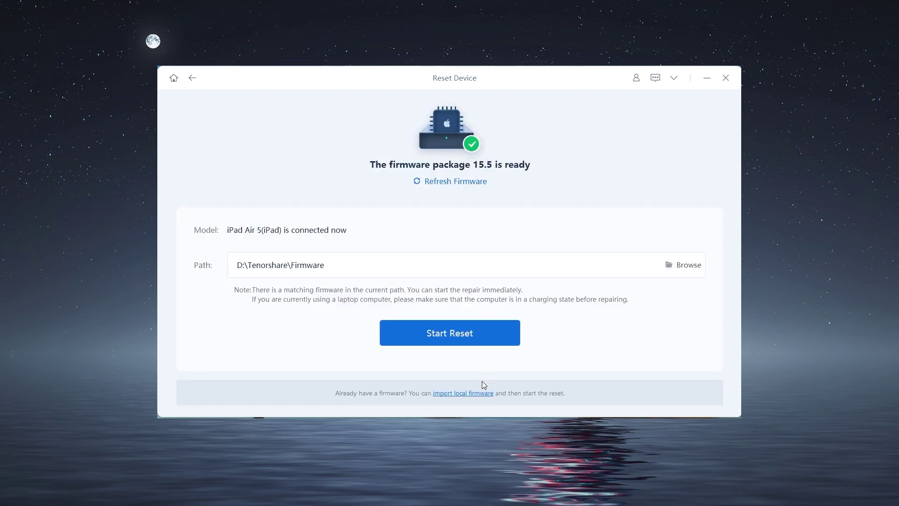
{"action": "left_click", "coordinate": [477, 394]}
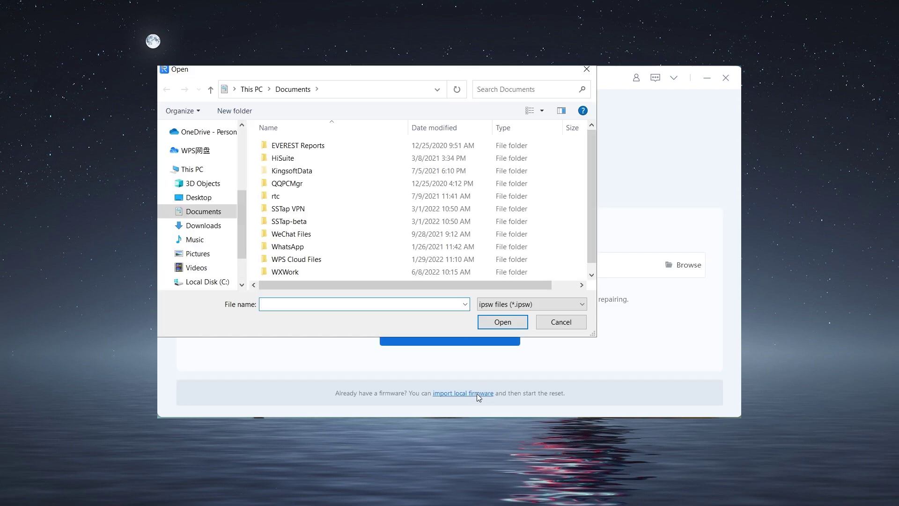
{"action": "left_click", "coordinate": [219, 229]}
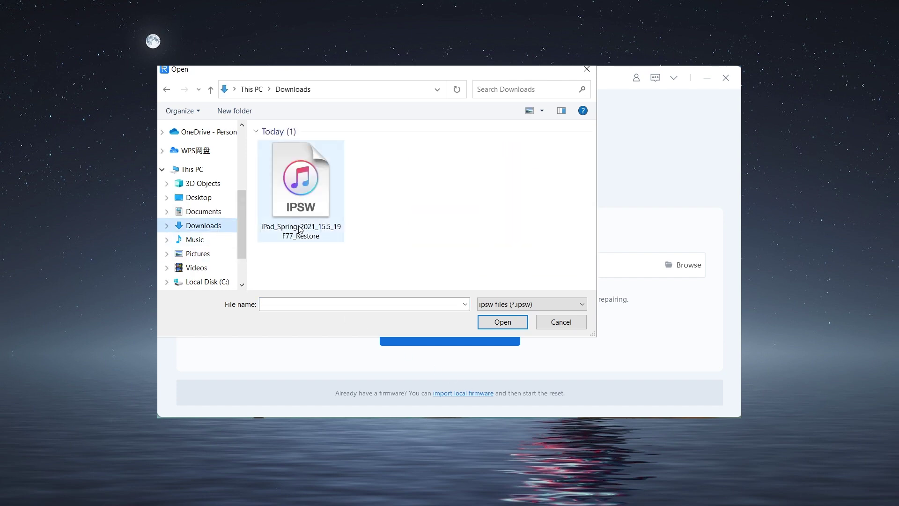
{"action": "left_click", "coordinate": [301, 187]}
{"action": "left_click", "coordinate": [502, 321]}
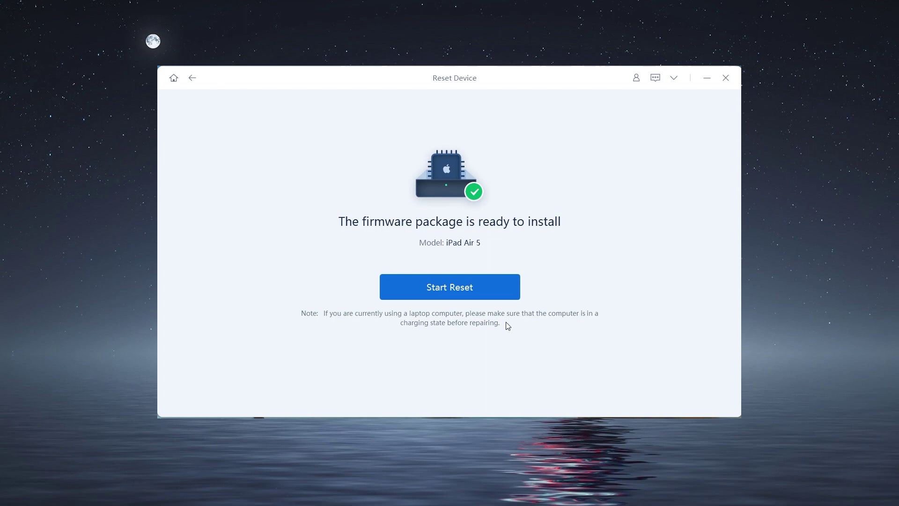
Step: Start the factory reset with the imported firmware and confirm erasing all data and settings
{"action": "left_click", "coordinate": [498, 293]}
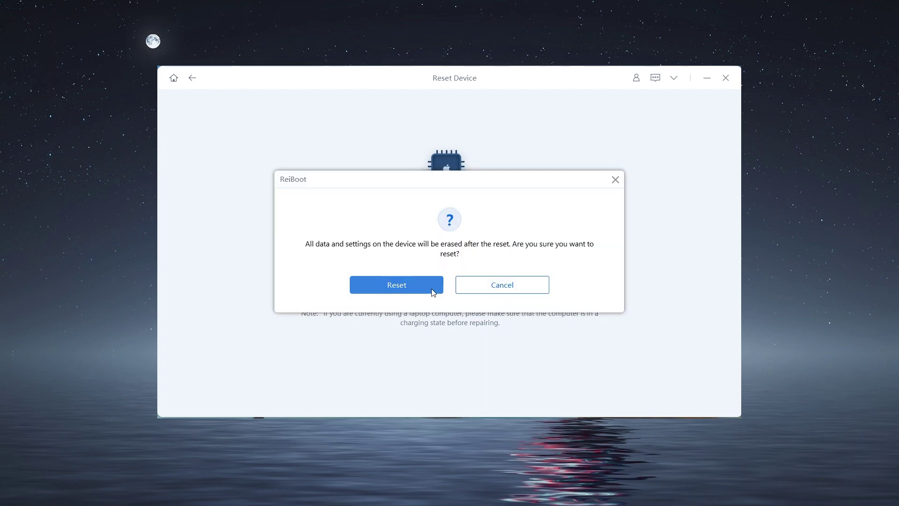
{"action": "left_click", "coordinate": [433, 292]}
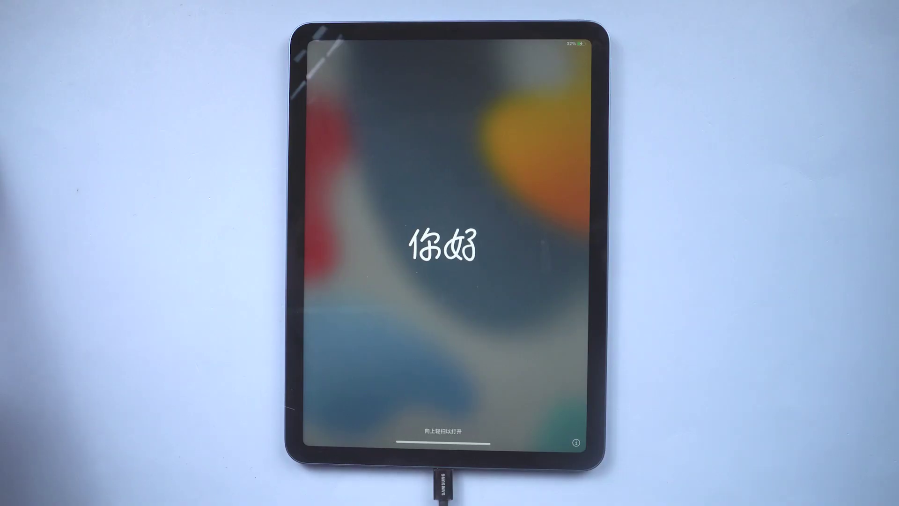
Step: Start the iPad's initial setup and join the "wireless" WLAN network with its password
{"action": "left_click_drag", "start_coordinate": [443, 443], "coordinate": [443, 327]}
{"action": "left_click", "coordinate": [440, 237]}
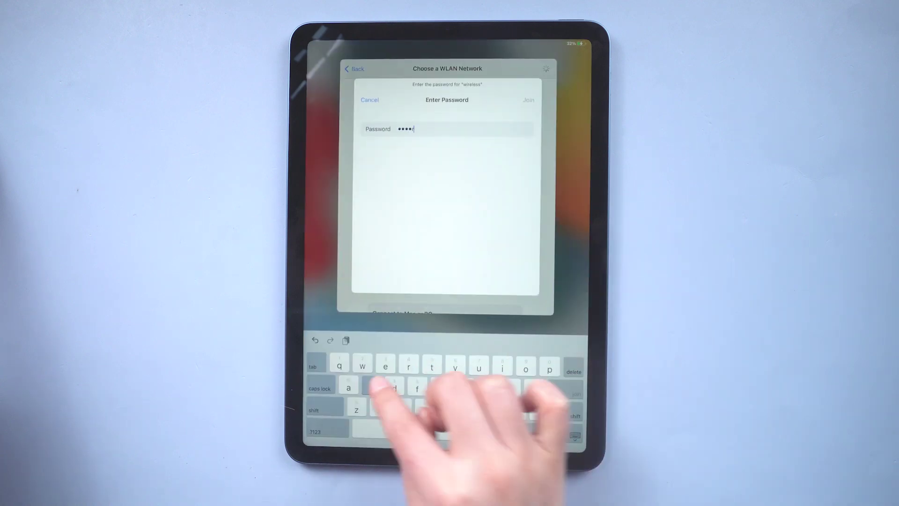
{"action": "left_click", "coordinate": [528, 92]}
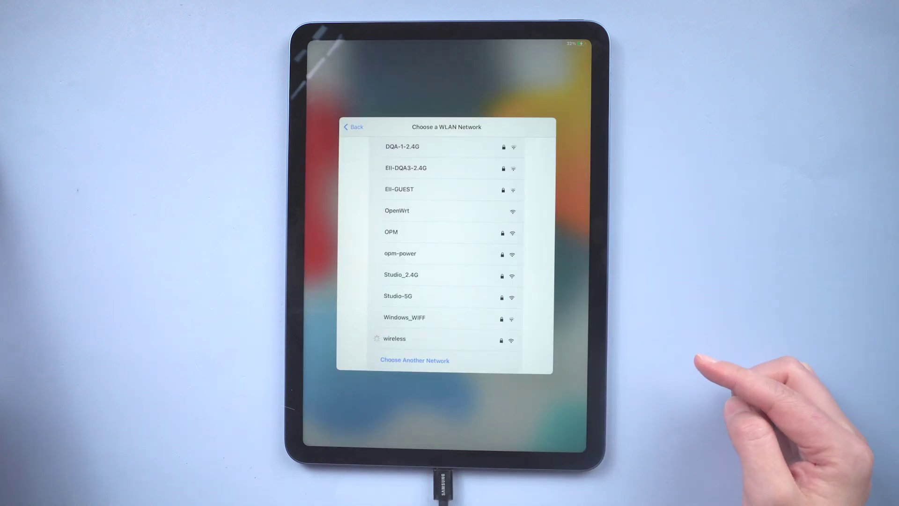
Step: Accept the Data & Privacy notice, keep the Light appearance and finish the iPad's initial setup
{"action": "left_click", "coordinate": [435, 335]}
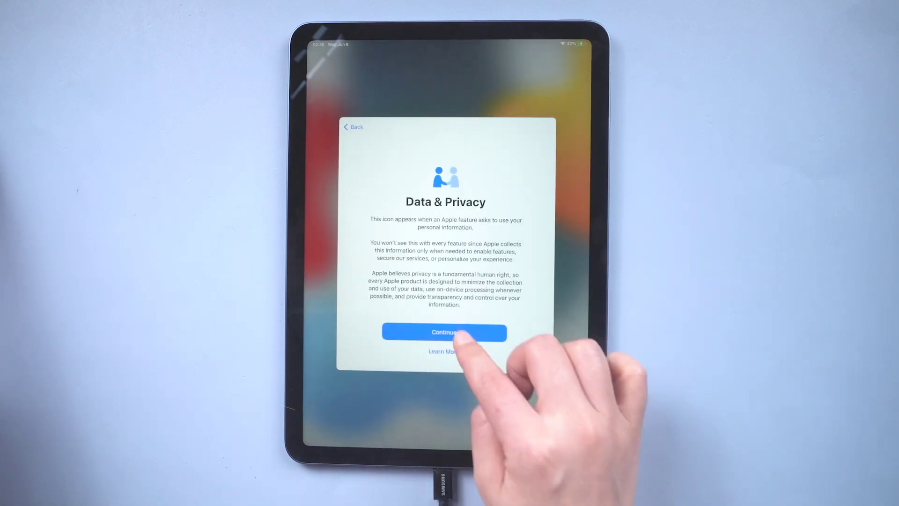
{"action": "left_click", "coordinate": [450, 236]}
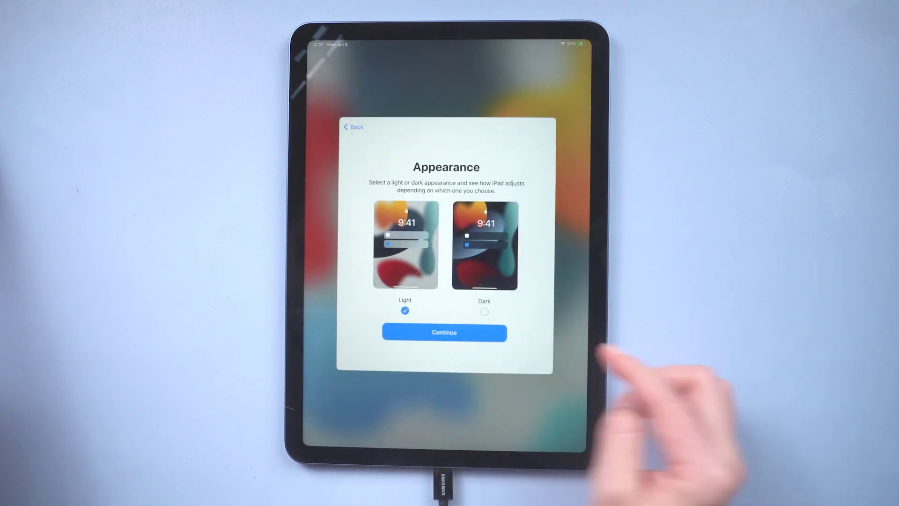
{"action": "left_click", "coordinate": [445, 331]}
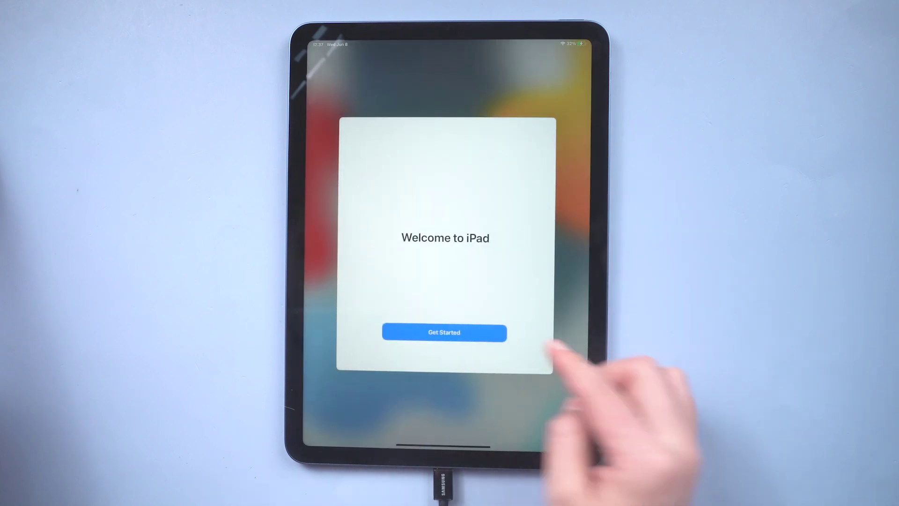
{"action": "left_click", "coordinate": [444, 332]}
Step: Look through the iPad's home screen pages and open the About page in the General settings
{"action": "left_click_drag", "start_coordinate": [538, 384], "coordinate": [401, 440]}
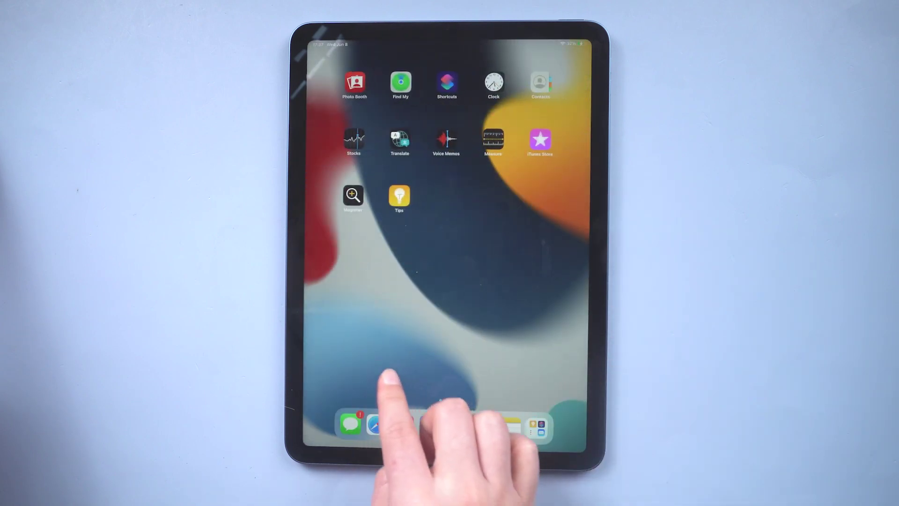
{"action": "left_click_drag", "start_coordinate": [395, 374], "coordinate": [653, 402]}
{"action": "left_click", "coordinate": [436, 366]}
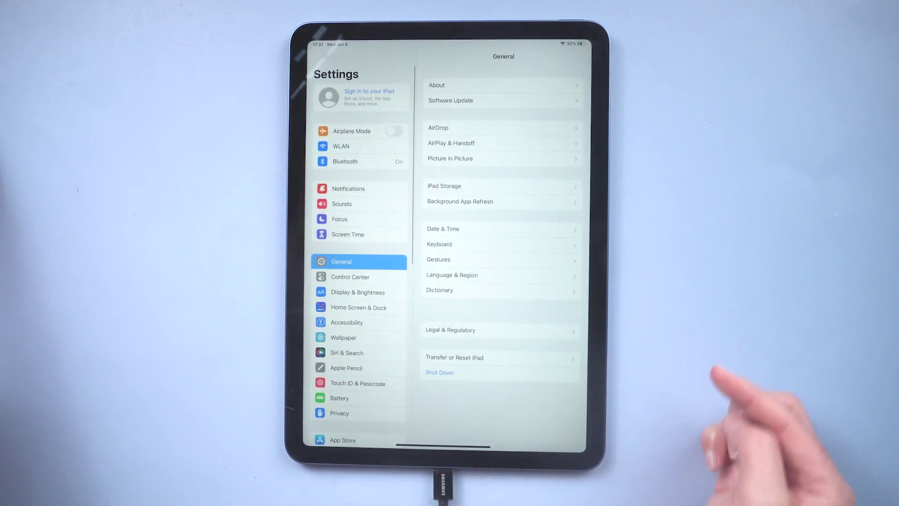
{"action": "left_click", "coordinate": [546, 85]}
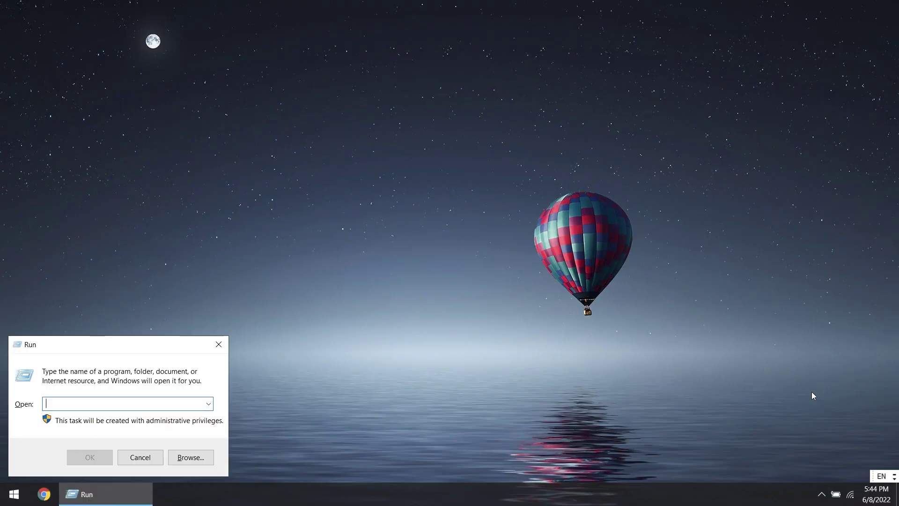
Step: On the PC, open %userprofile% from Run and go to Apple\MobileSync\Backup, into the backup folder modified 6/8/2022 4:29 PM
{"action": "type", "text": "%userprofile%"}
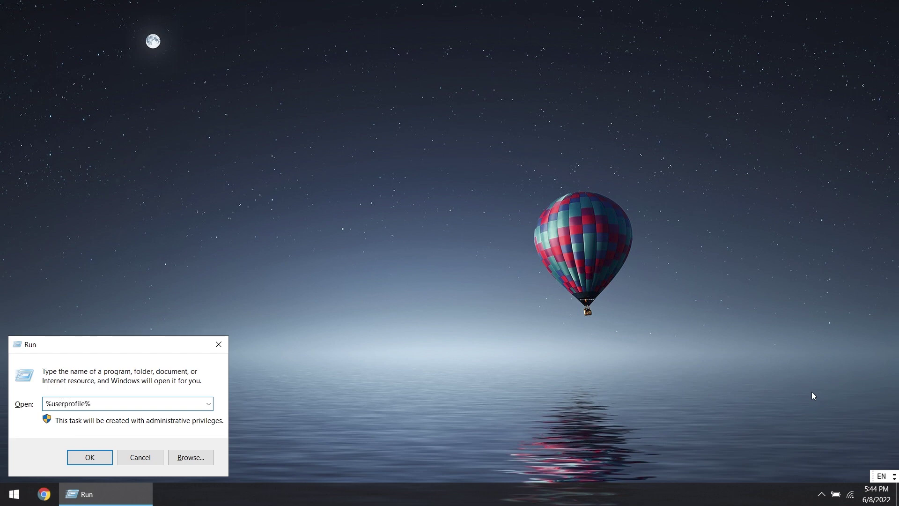
{"action": "key", "text": "Return"}
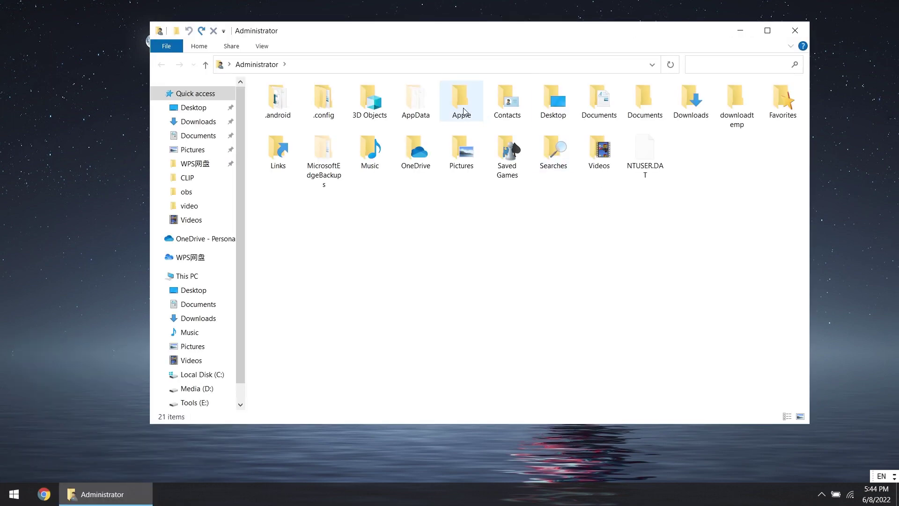
{"action": "double_click", "coordinate": [464, 110]}
{"action": "double_click", "coordinate": [463, 107]}
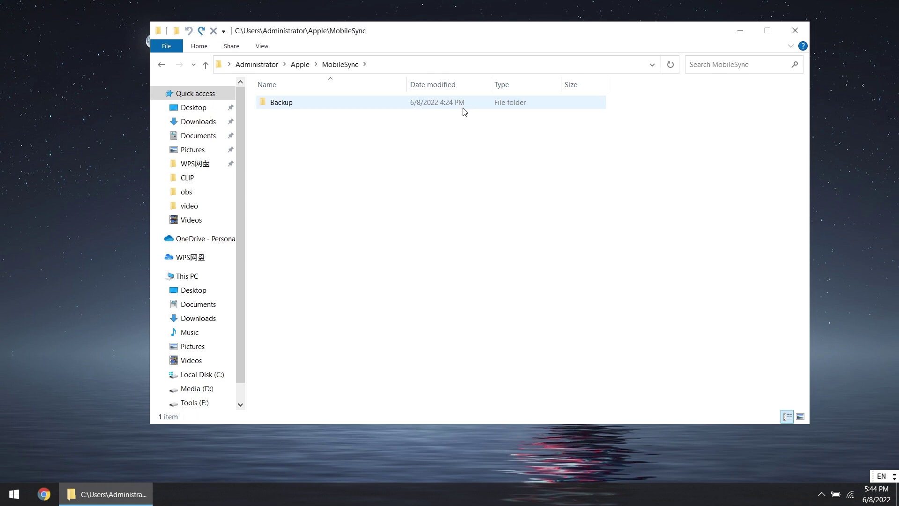
{"action": "double_click", "coordinate": [462, 107]}
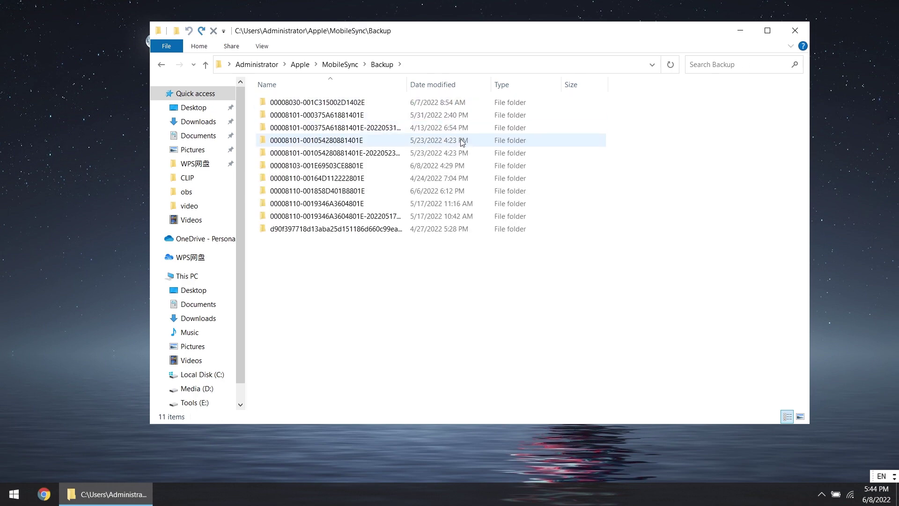
{"action": "left_click", "coordinate": [458, 165]}
{"action": "double_click", "coordinate": [458, 165]}
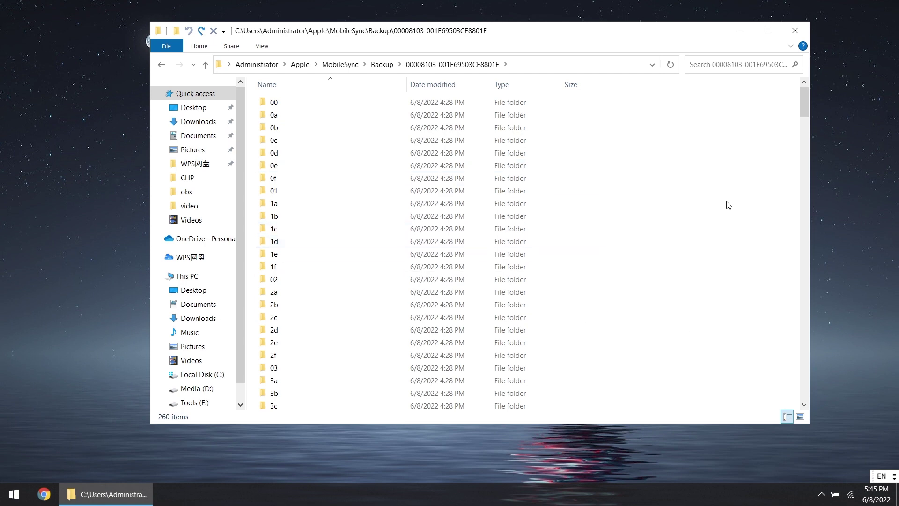
Step: Open the backup folder's Info.plist file with Notepad
{"action": "left_click_drag", "start_coordinate": [802, 116], "coordinate": [803, 398]}
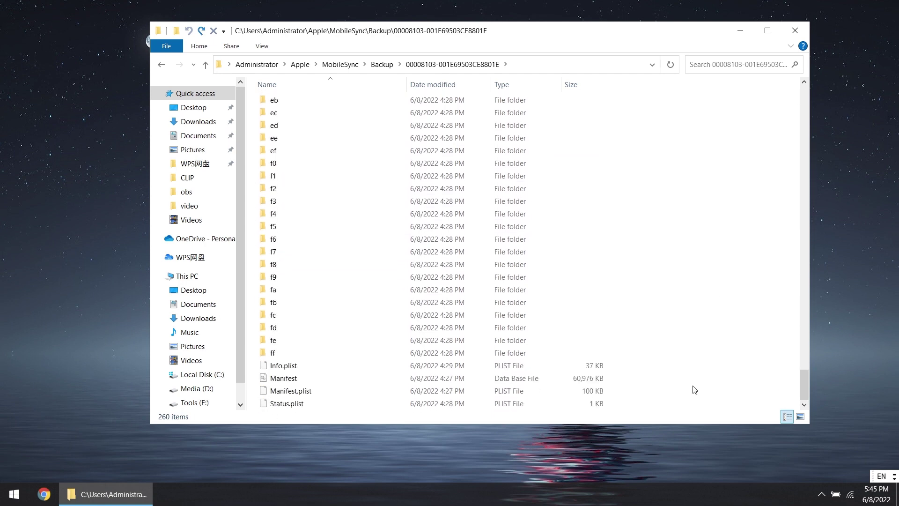
{"action": "left_click", "coordinate": [403, 366]}
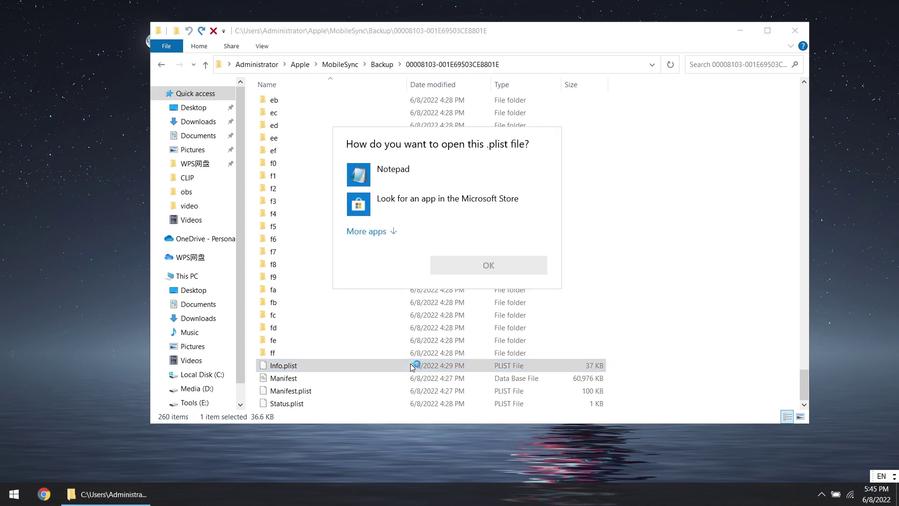
{"action": "left_click", "coordinate": [389, 177]}
{"action": "left_click", "coordinate": [478, 265]}
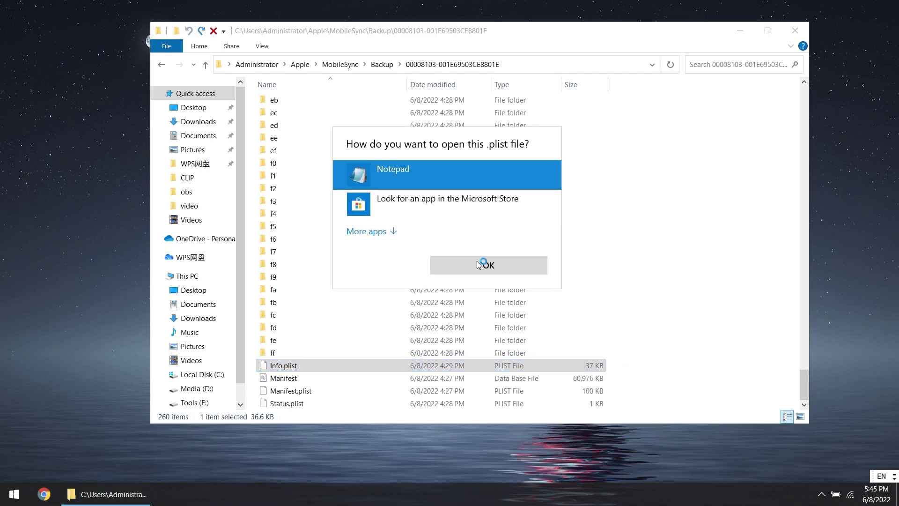
Step: Search Info.plist for "product" up to the Product Version key and close the search
{"action": "key", "text": "ctrl+f"}
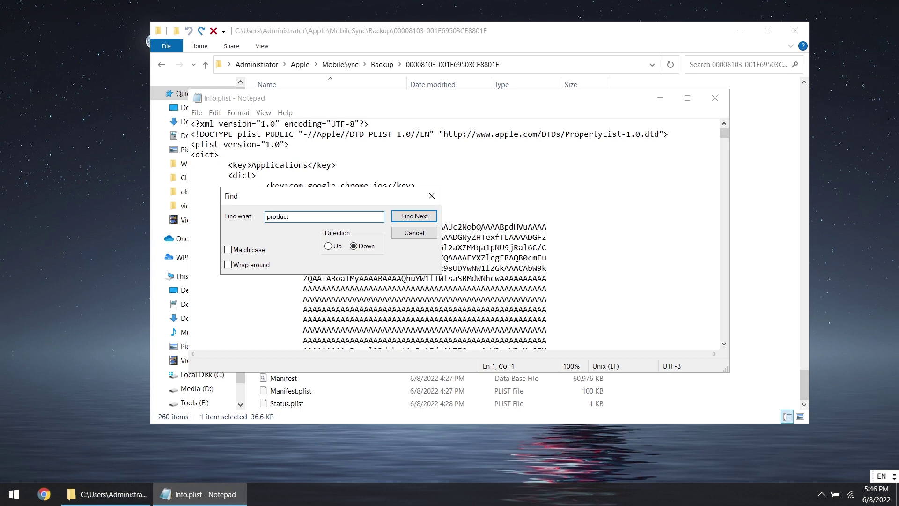
{"action": "left_click", "coordinate": [422, 220]}
{"action": "left_click", "coordinate": [415, 217]}
{"action": "left_click", "coordinate": [414, 216]}
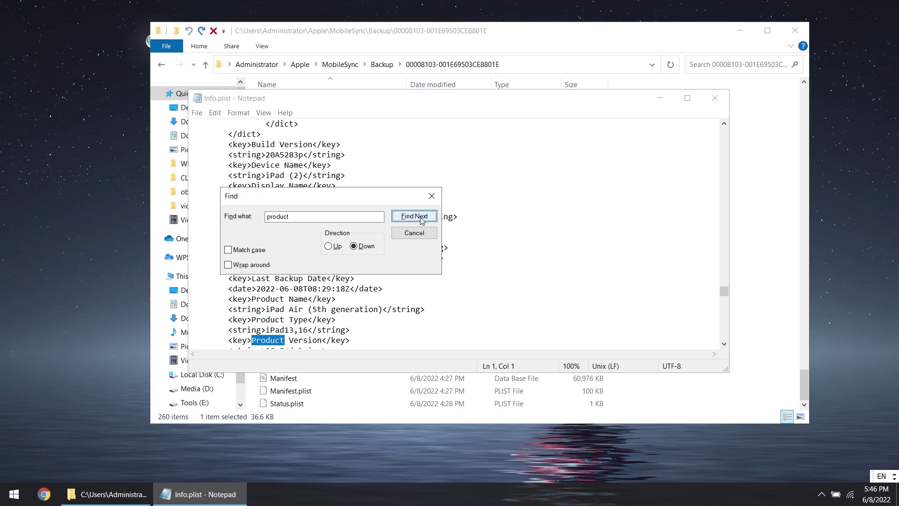
{"action": "left_click", "coordinate": [430, 196]}
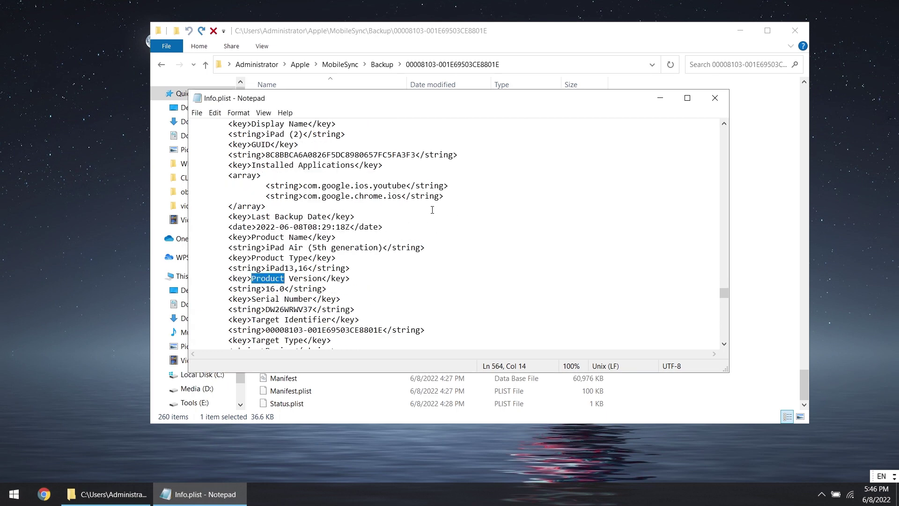
Step: Set the Product Version value in Info.plist to 15.0 and close the file
{"action": "scroll", "coordinate": [433, 209], "scroll_direction": "down", "scroll_amount": 1}
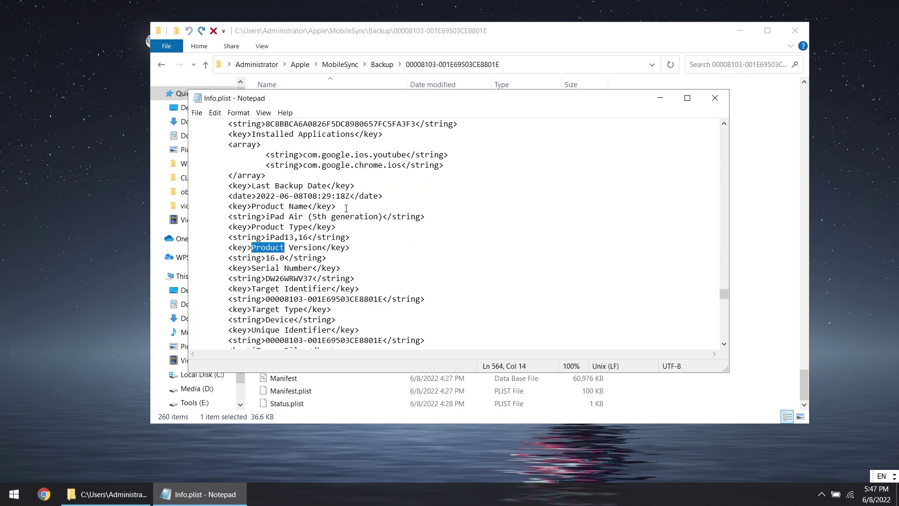
{"action": "left_click", "coordinate": [276, 258]}
{"action": "key", "text": "BackSpace"}
{"action": "type", "text": "5"}
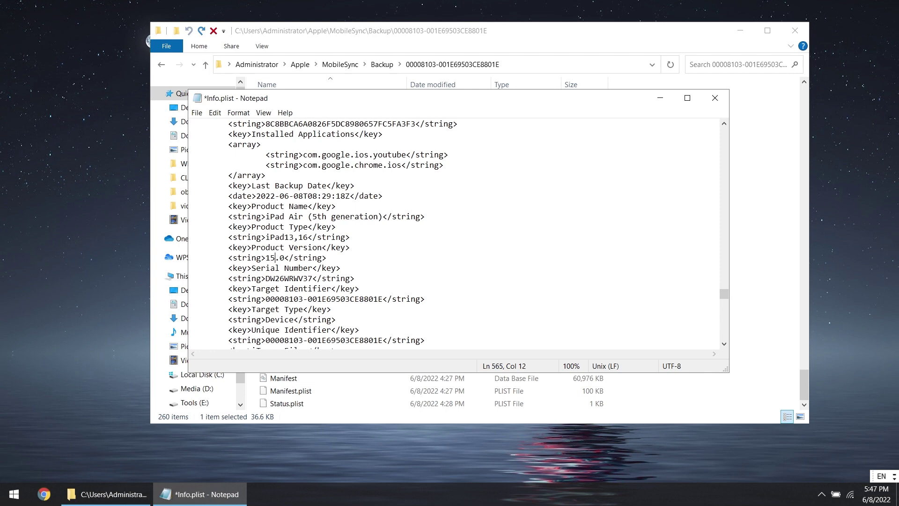
{"action": "left_click", "coordinate": [723, 98]}
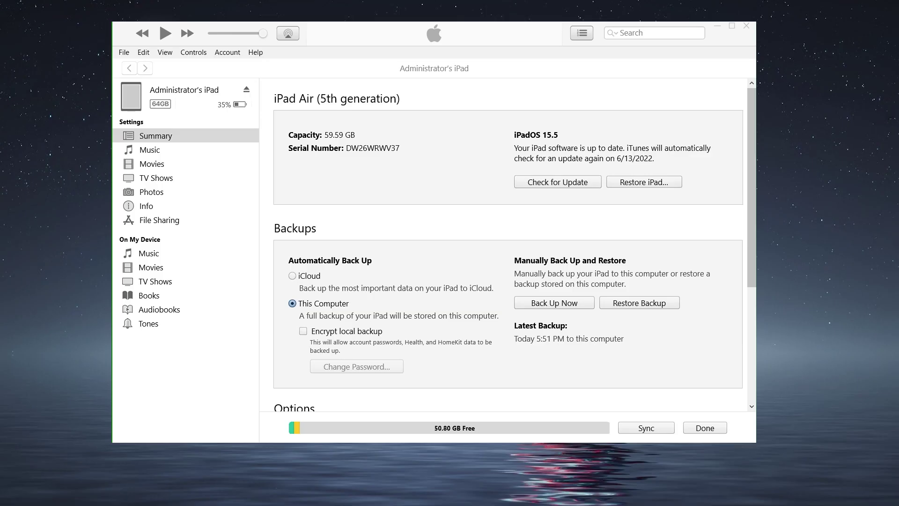
{"action": "left_click", "coordinate": [658, 303]}
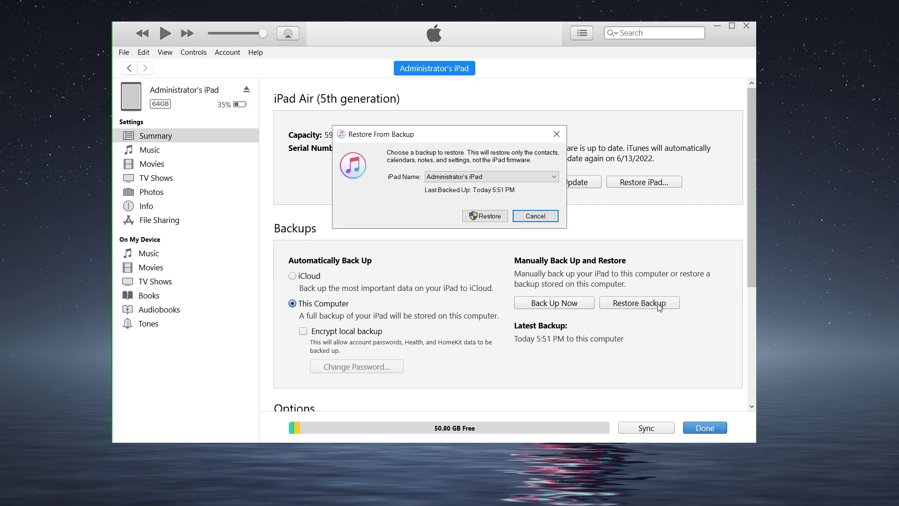
{"action": "left_click", "coordinate": [552, 178]}
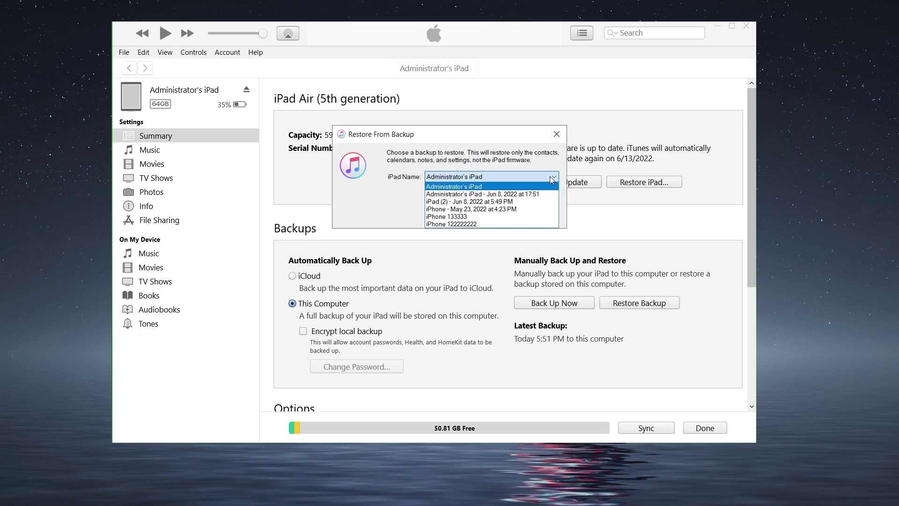
{"action": "left_click", "coordinate": [549, 193]}
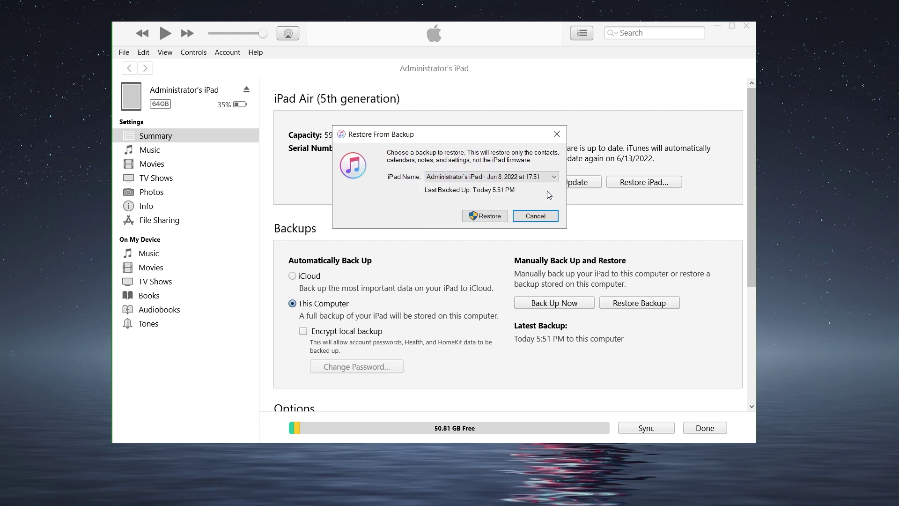
{"action": "left_click", "coordinate": [500, 217]}
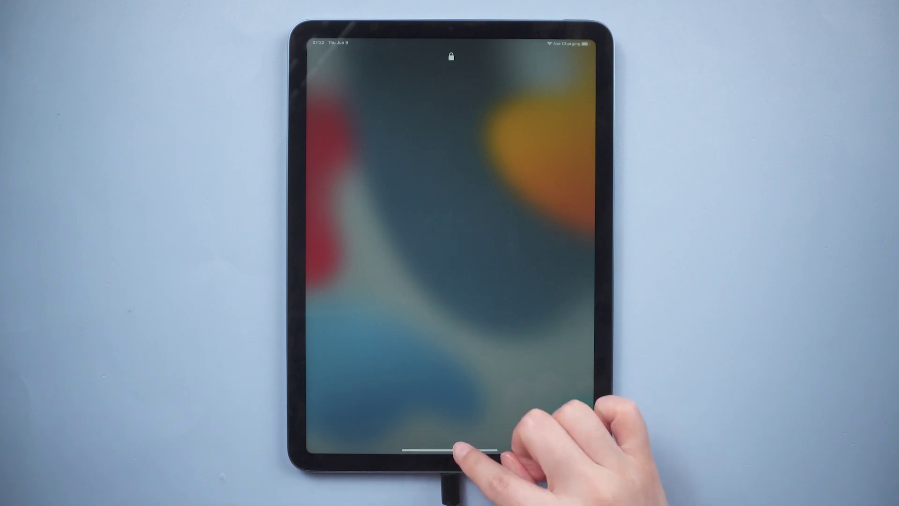
Step: Wake the restored iPad and unlock it by entering the device passcode
{"action": "left_click_drag", "start_coordinate": [458, 446], "coordinate": [534, 330]}
{"action": "left_click", "coordinate": [413, 211]}
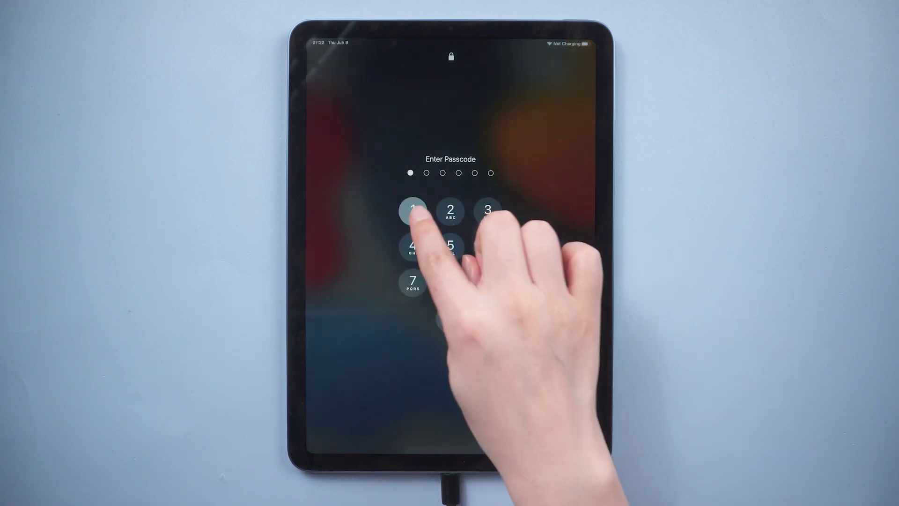
{"action": "left_click", "coordinate": [450, 210]}
{"action": "left_click", "coordinate": [487, 211]}
{"action": "left_click", "coordinate": [487, 246]}
{"action": "left_click", "coordinate": [487, 246]}
{"action": "left_click", "coordinate": [486, 247]}
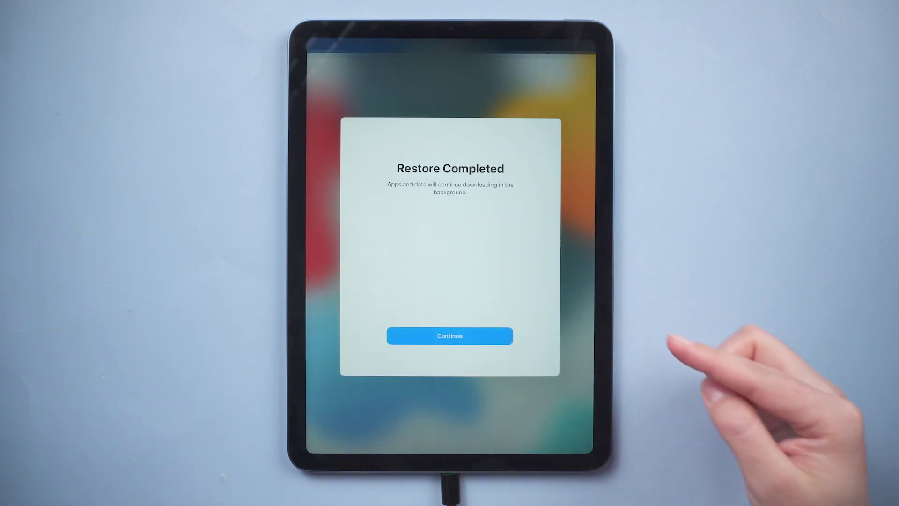
Step: Complete the iPad's post-restore welcome screens and look at the second home screen page
{"action": "left_click", "coordinate": [485, 337]}
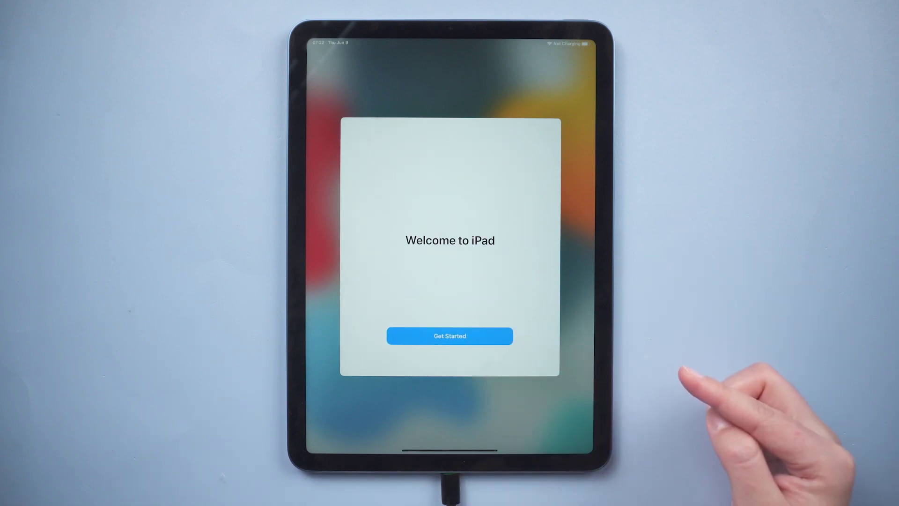
{"action": "left_click", "coordinate": [461, 336]}
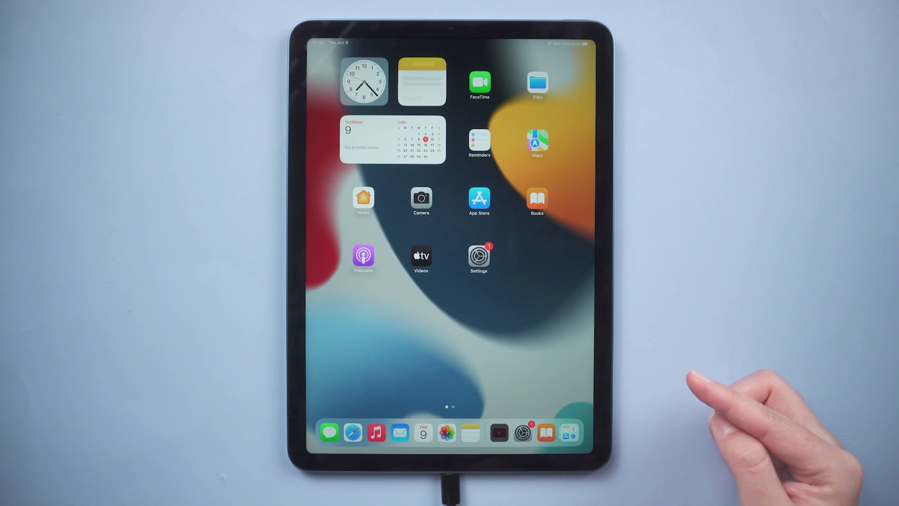
{"action": "left_click_drag", "start_coordinate": [567, 391], "coordinate": [491, 412]}
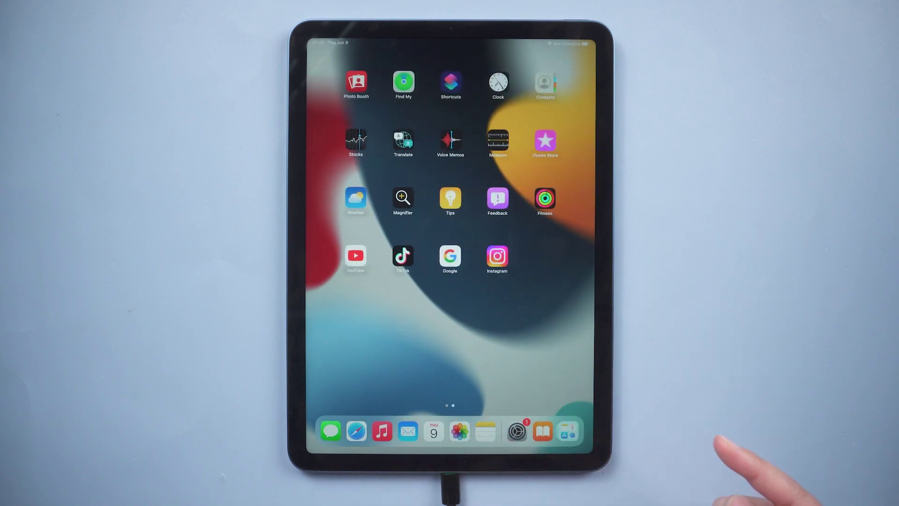